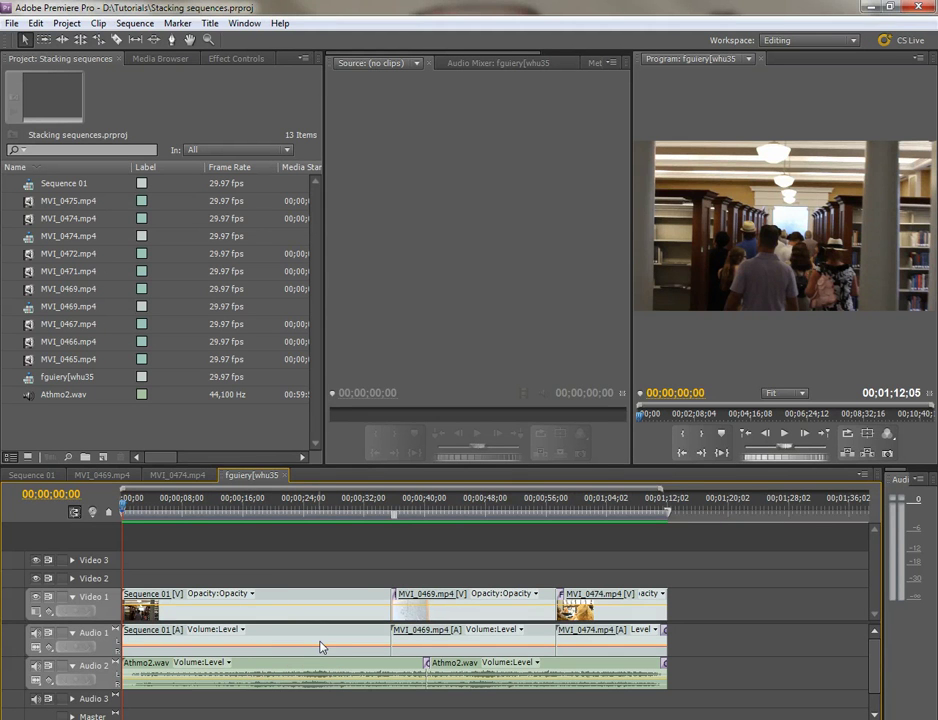
Switch to the browser showing the Adobe Forums 'Mystery bar?' thread about the timeline's work area bar.
key(alt+Tab)
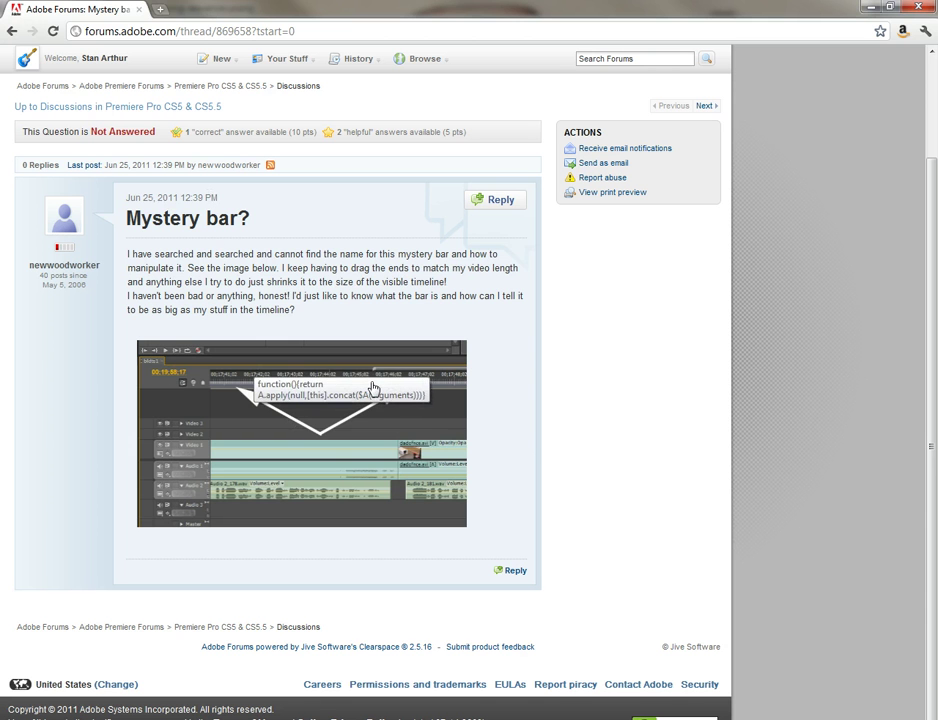
Back in the fguiery[whu35 sequence, drag the playhead along the ruler to 00;00;20;15.
key(alt+Tab)
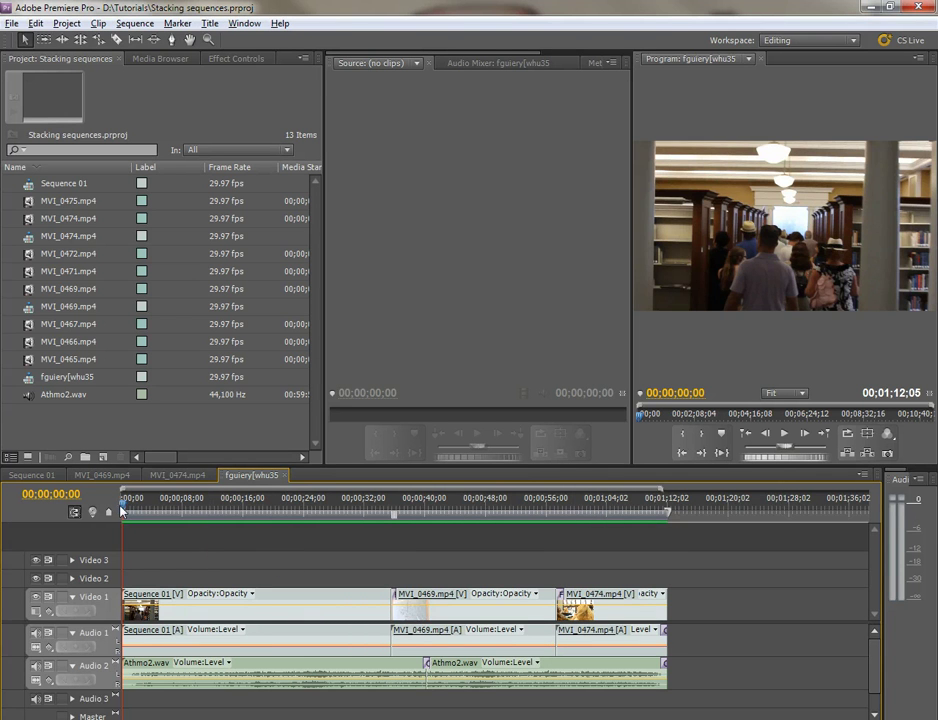
drag(123, 506, 280, 565)
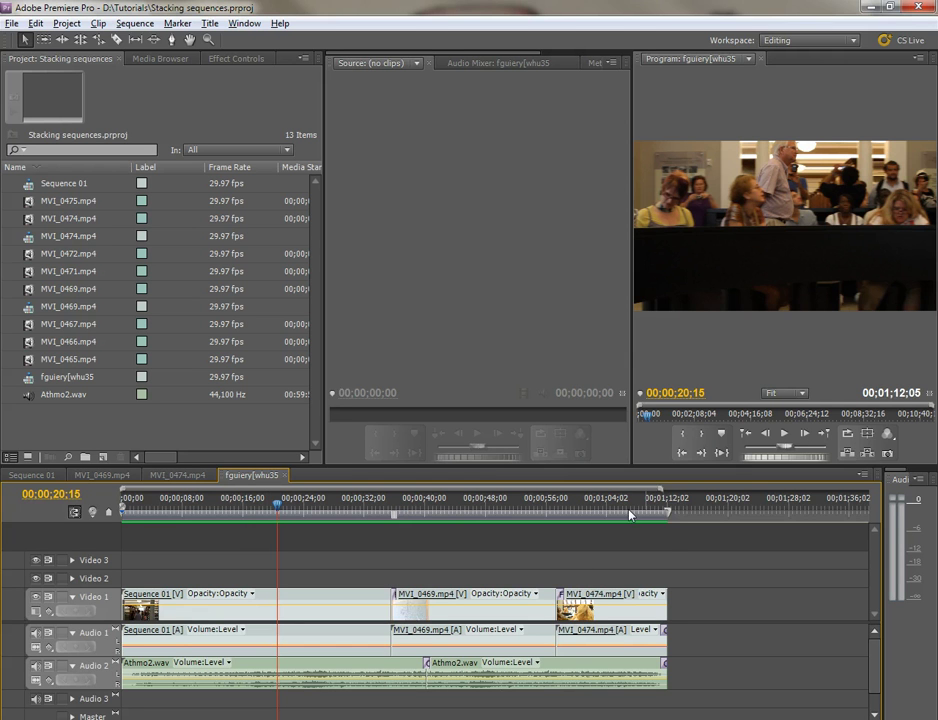
Drag the work area bar's end and body until it spans roughly the first ten seconds, ending near 00;00;10;13.
drag(671, 517, 389, 532)
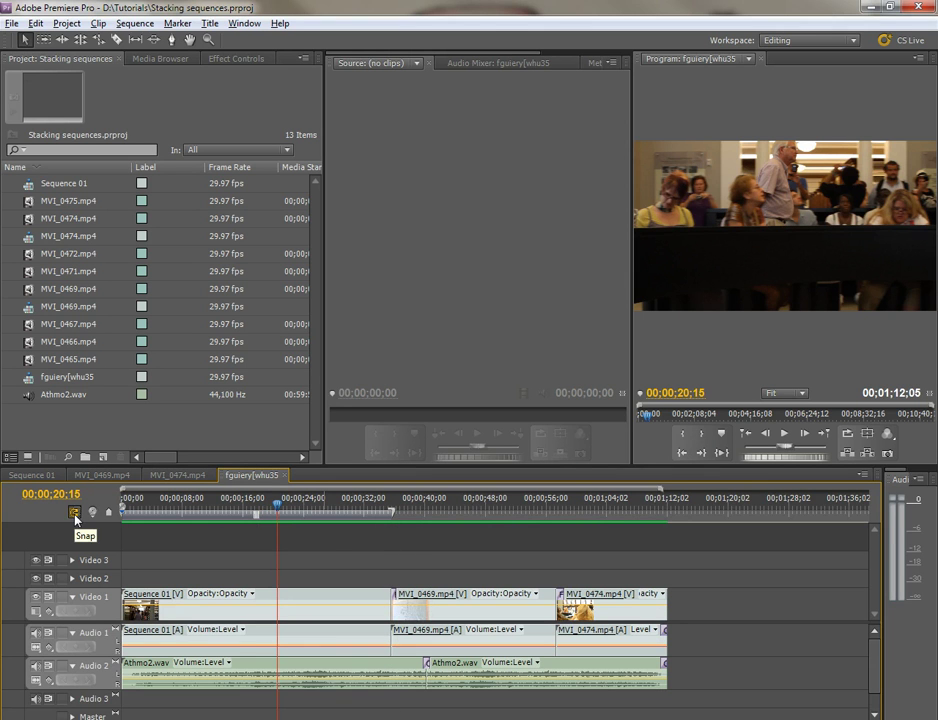
mouse_move(389, 513)
mouse_down()
mouse_move(434, 517)
mouse_move(391, 519)
mouse_up()
click(494, 500)
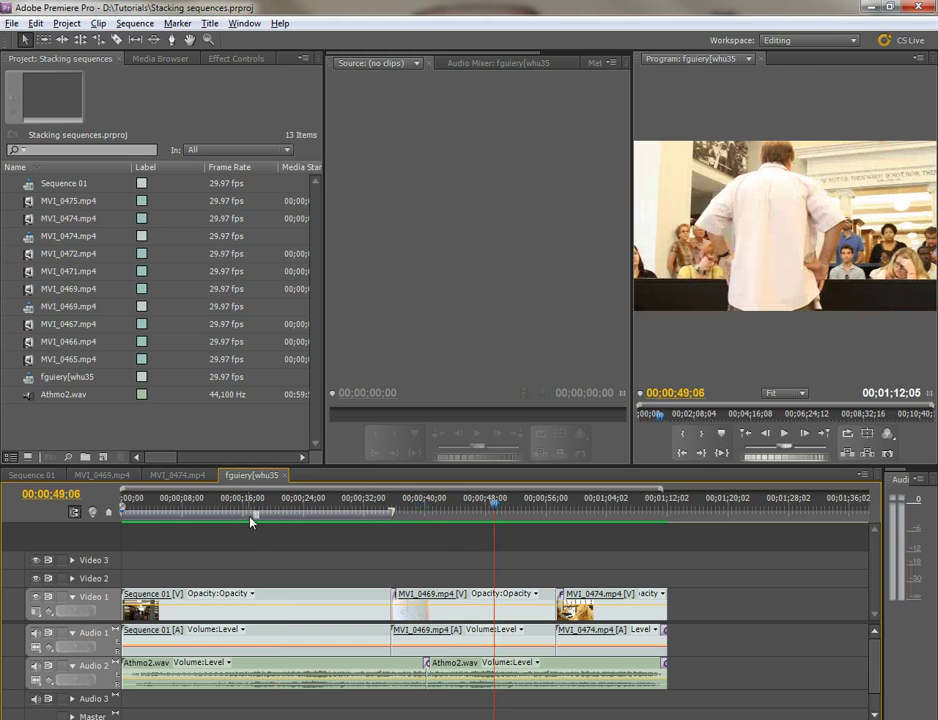
mouse_move(256, 516)
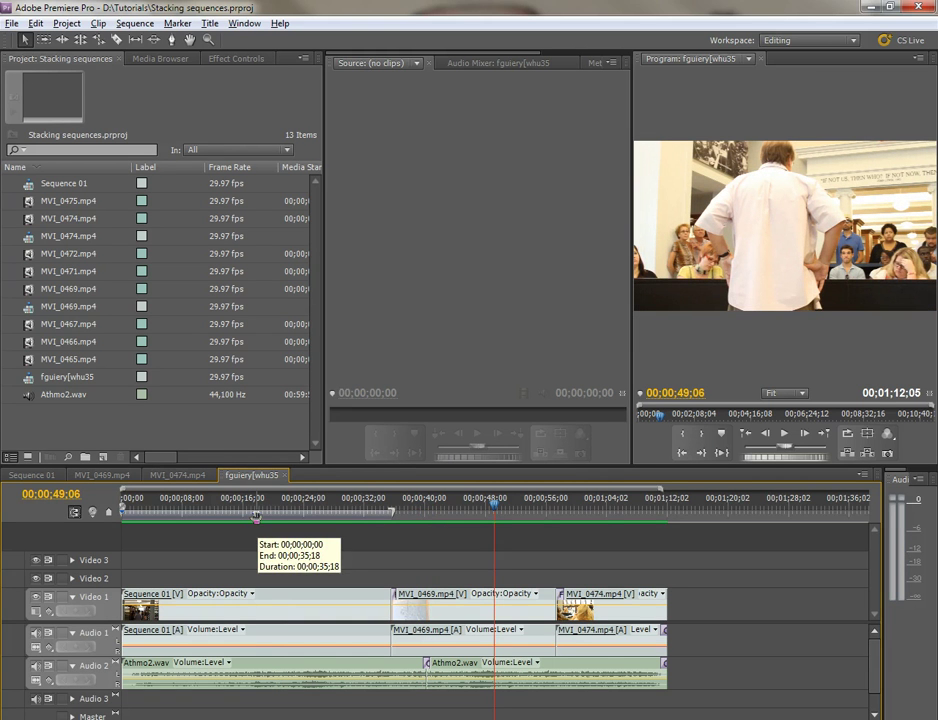
drag(258, 516, 153, 530)
drag(396, 516, 201, 543)
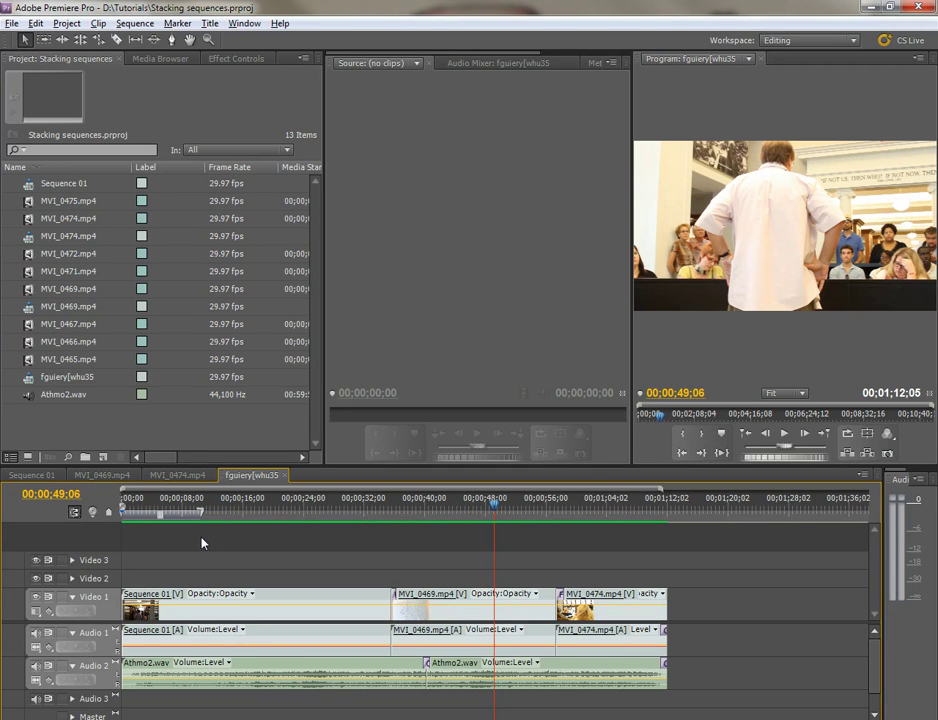
Jump the playhead to the start, park it at 00;00;06;09, and nudge the work area end slightly later.
key(Home)
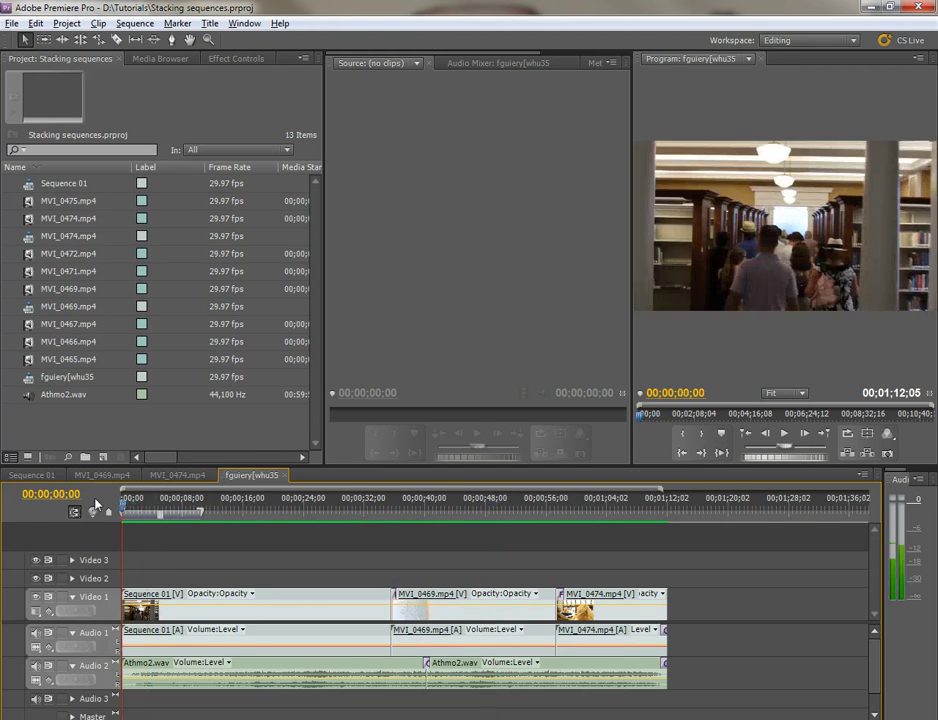
mouse_move(200, 512)
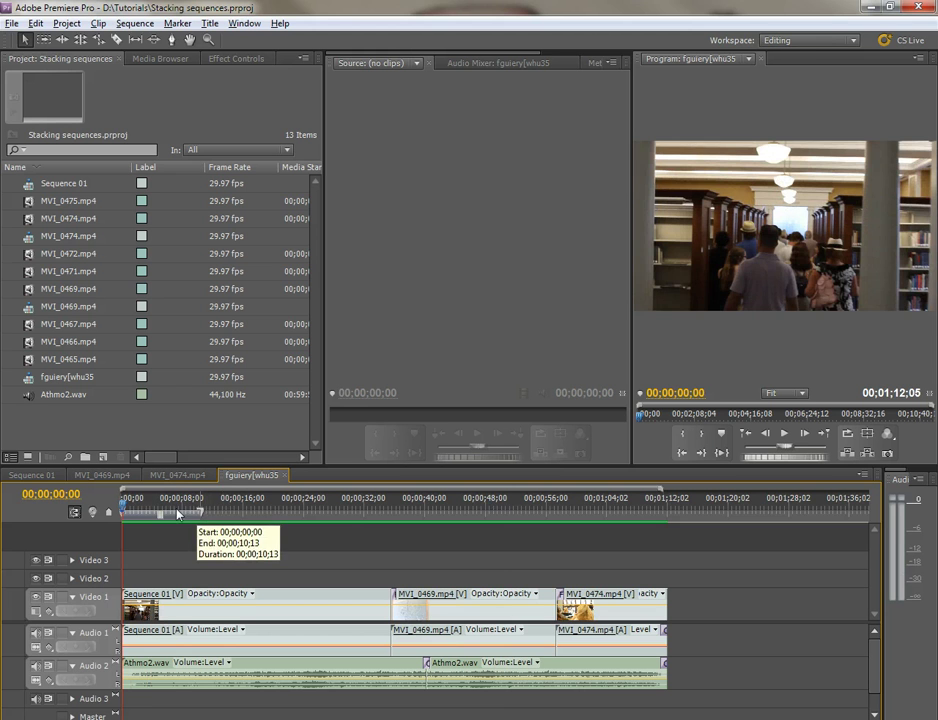
click(170, 506)
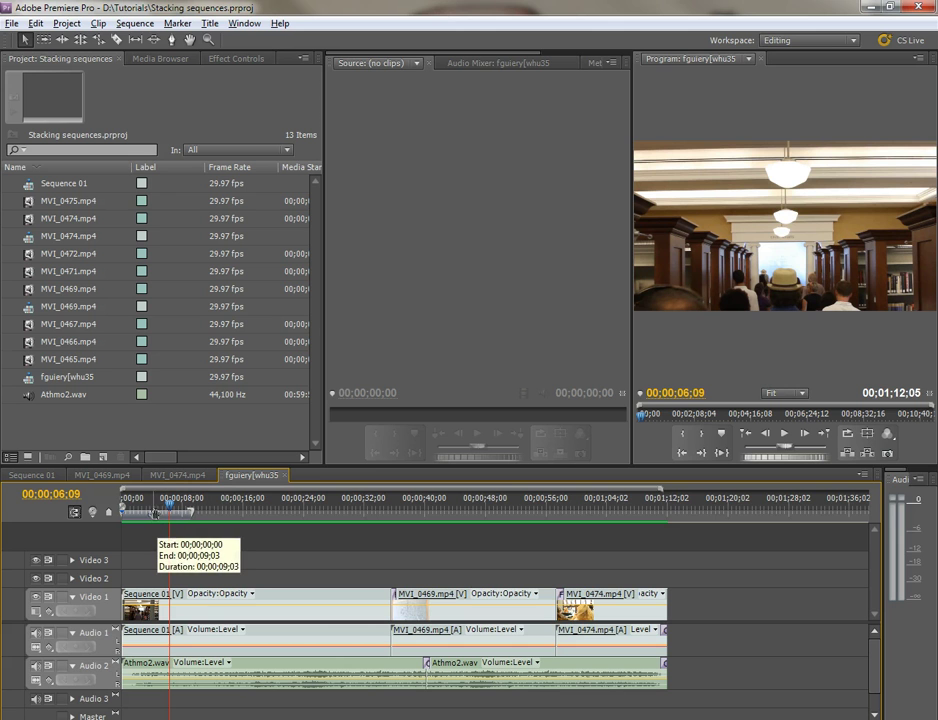
mouse_move(195, 516)
mouse_down()
mouse_move(251, 515)
mouse_move(207, 516)
mouse_up()
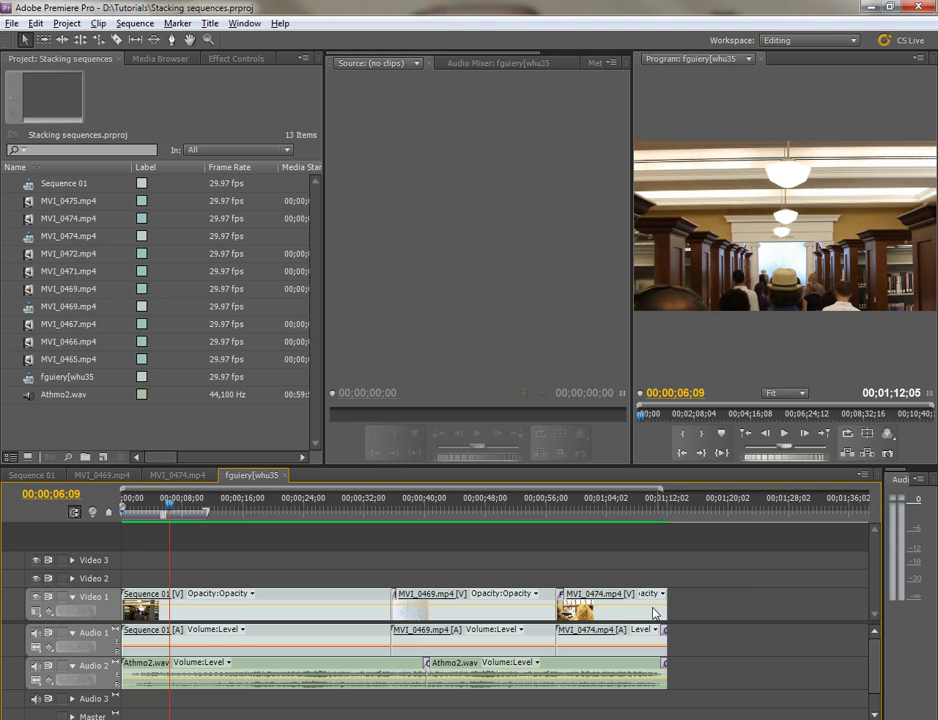
Double-click the work area bar to span the whole sequence, then scrub the playhead to 00;00;18;29.
double_click(153, 514)
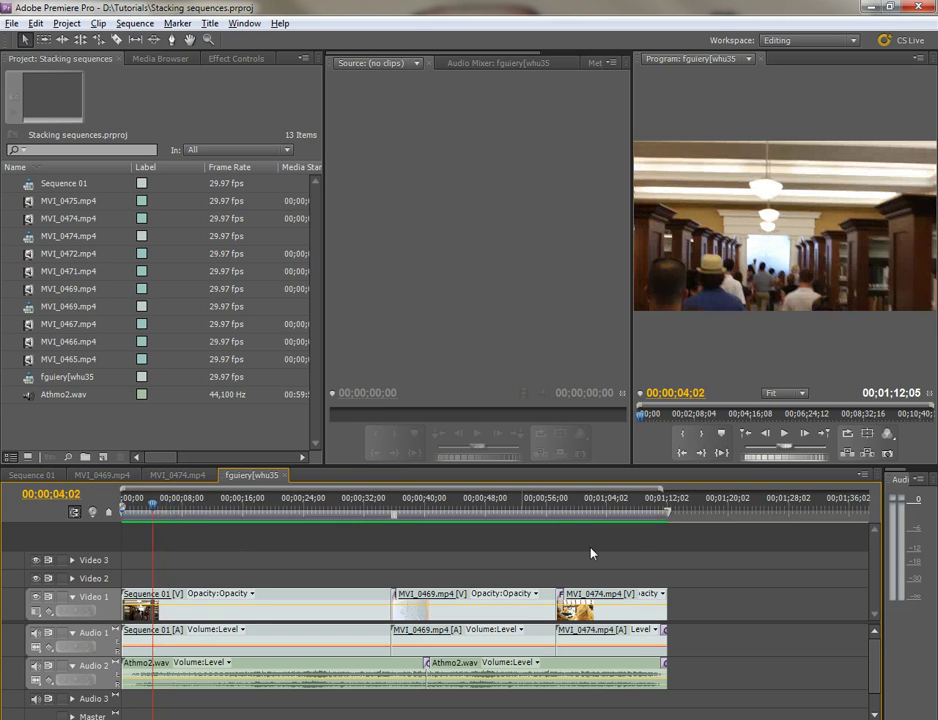
drag(622, 505, 652, 508)
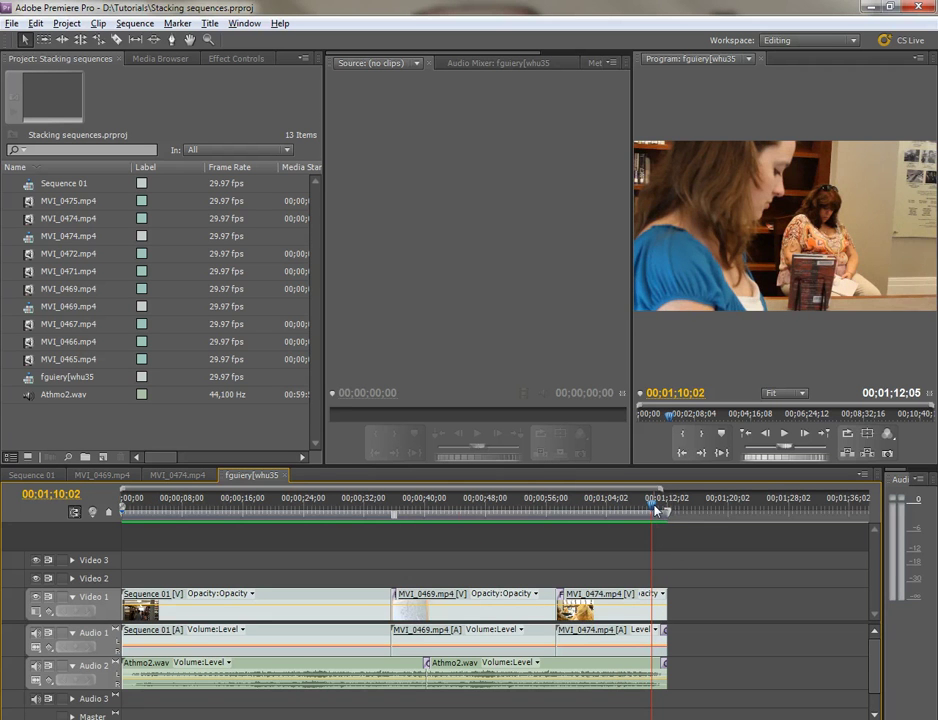
click(150, 505)
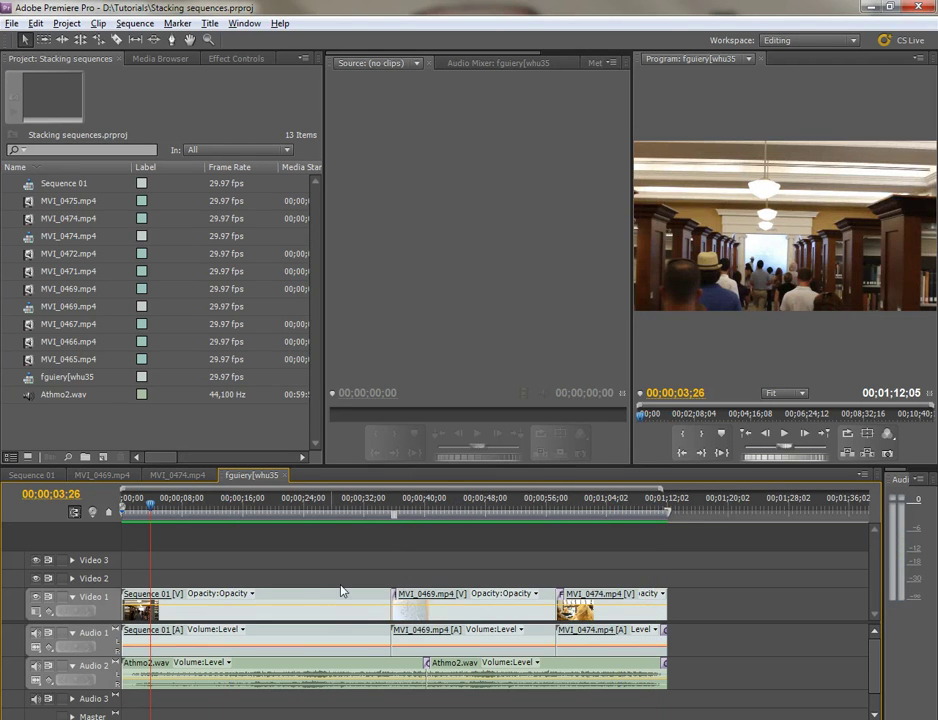
click(281, 504)
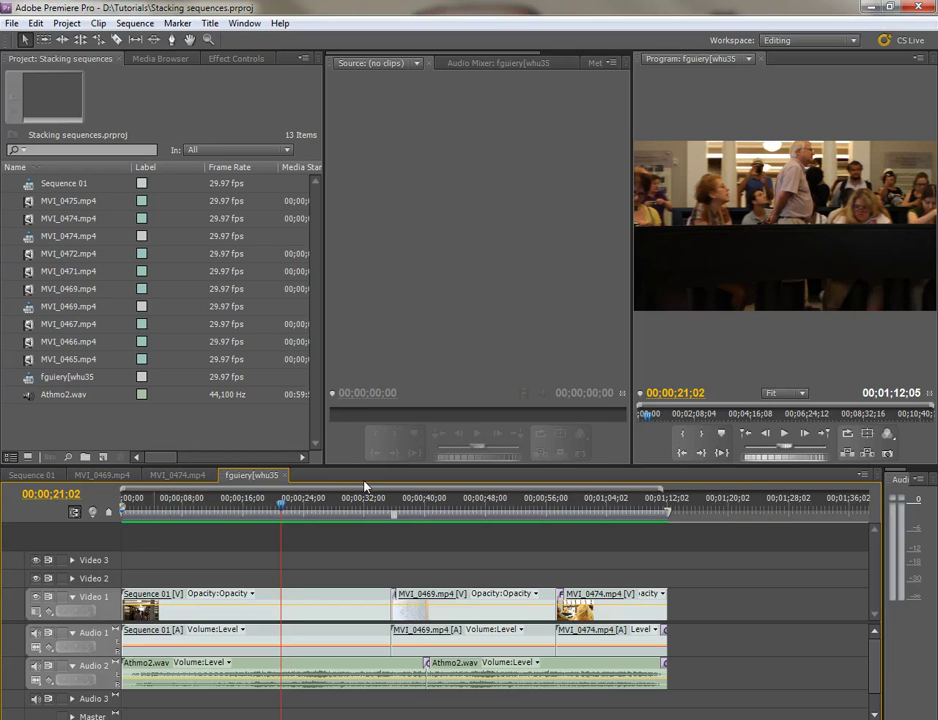
mouse_move(281, 504)
mouse_down()
mouse_move(301, 504)
mouse_move(265, 504)
mouse_up()
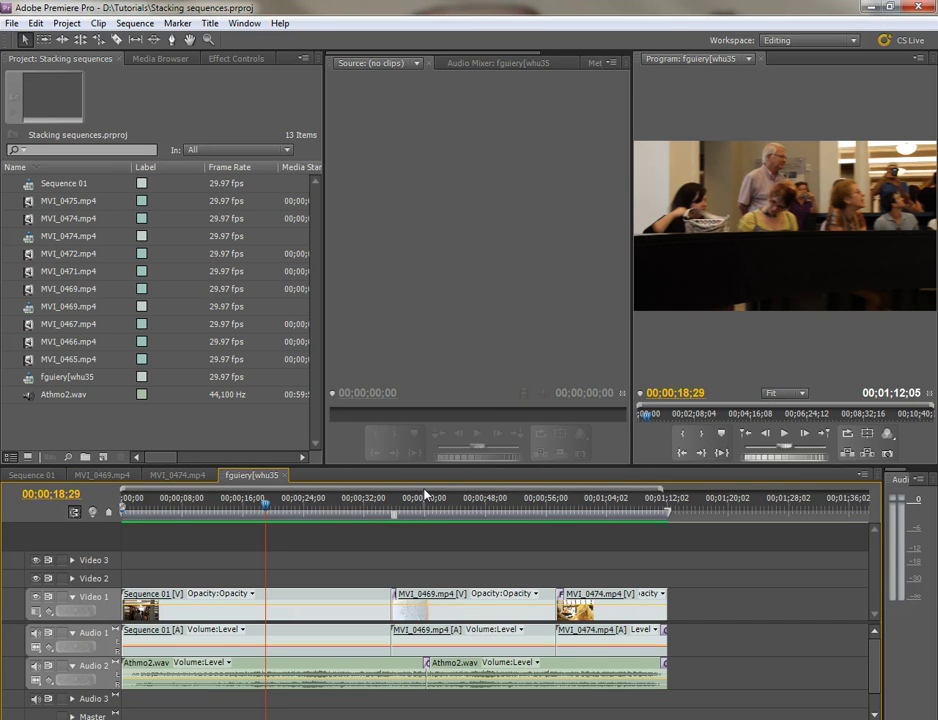
End the work area at 00;00;19;00 with Alt+] and start it at 00;00;07;25, an 11;05 span.
key(alt+])
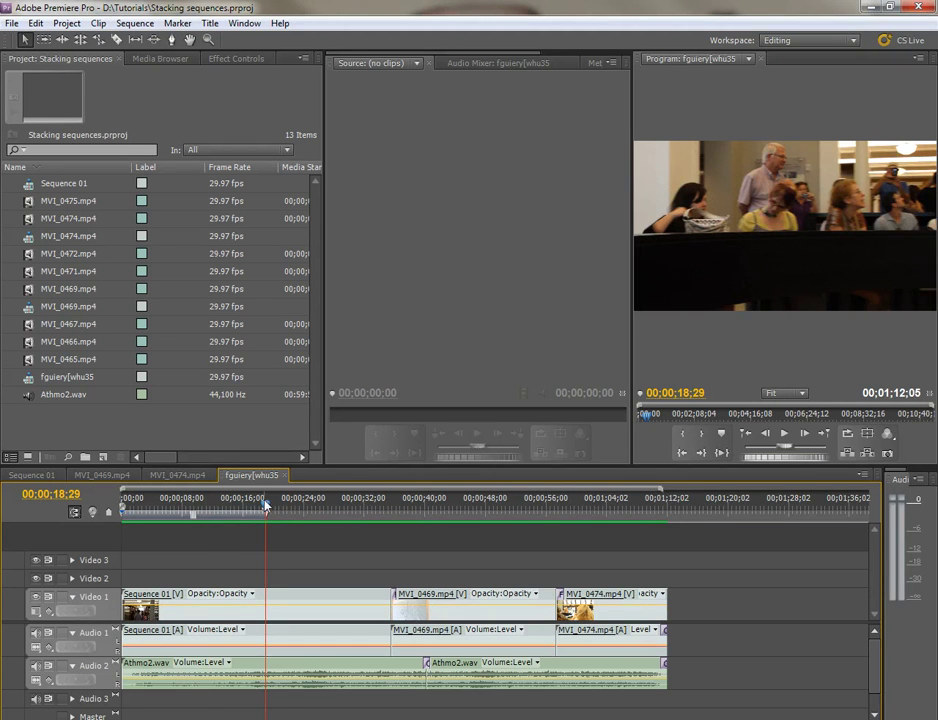
drag(262, 507, 206, 507)
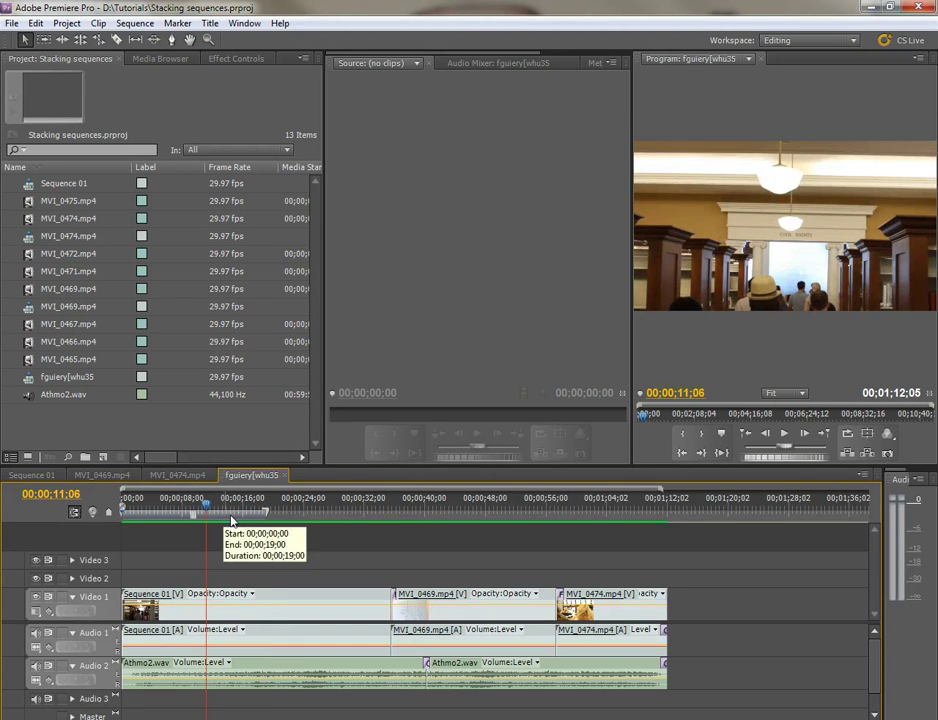
click(198, 506)
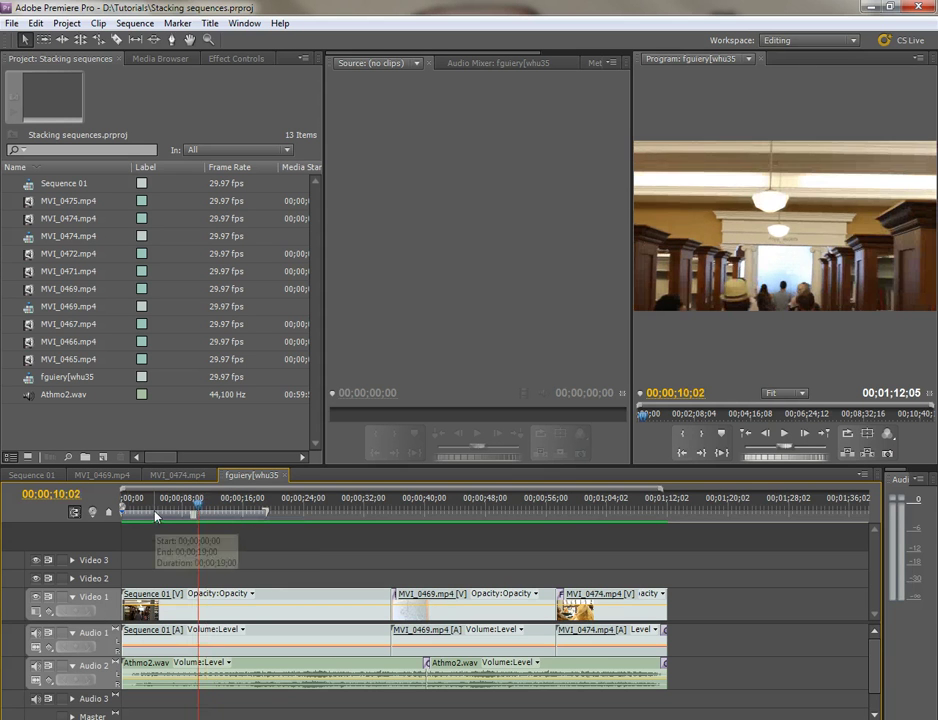
click(181, 499)
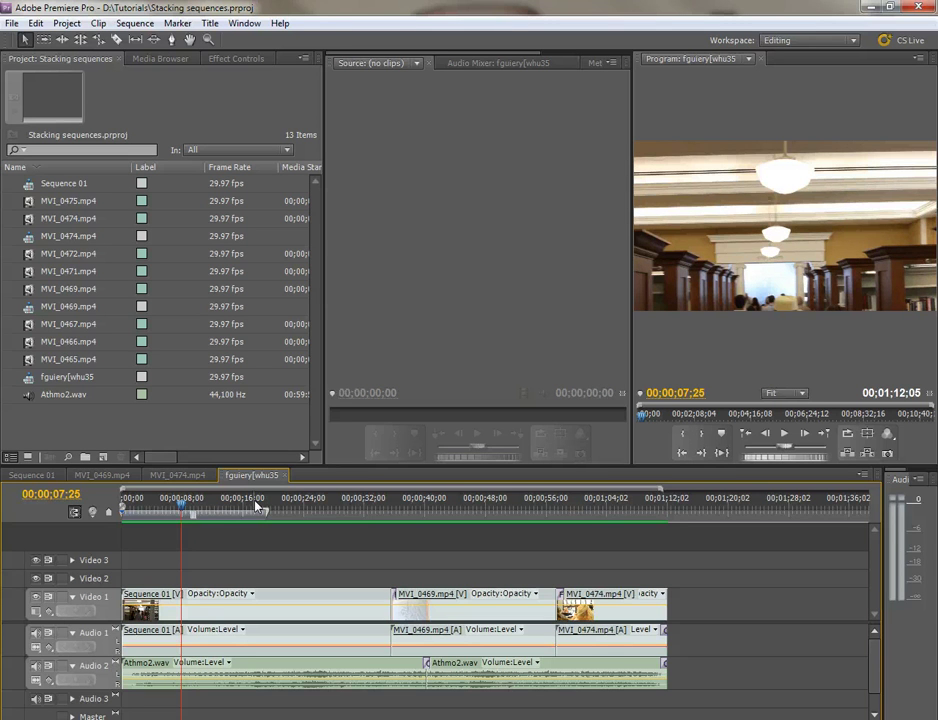
key(space)
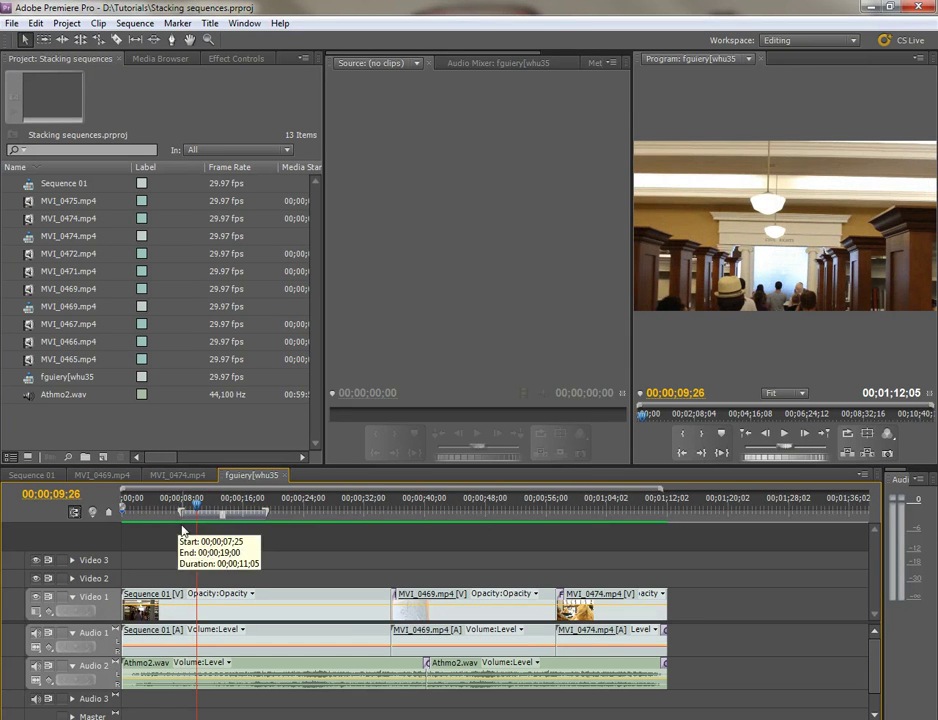
drag(199, 505, 210, 505)
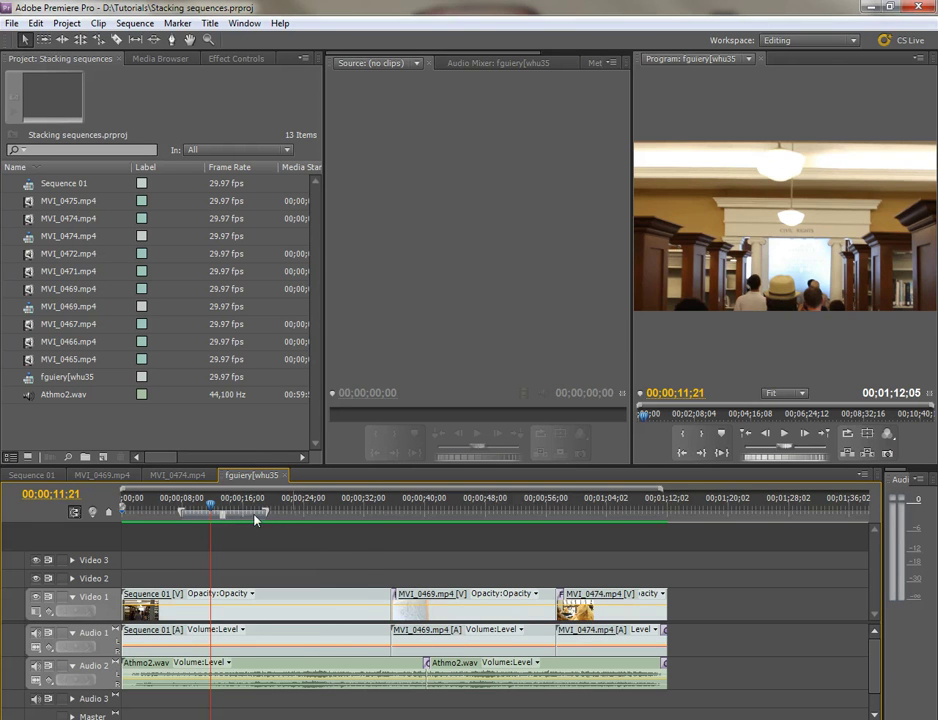
Slide the work area over MVI_0469.mp4 and extend its end to snap at MVI_0474's start.
drag(345, 499, 367, 499)
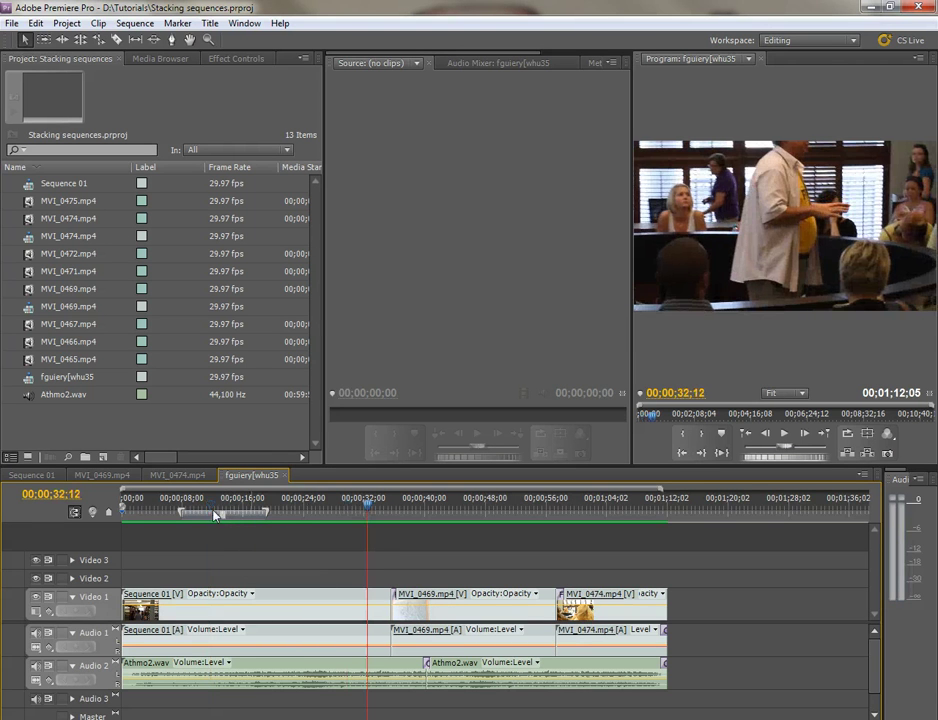
drag(217, 515, 391, 521)
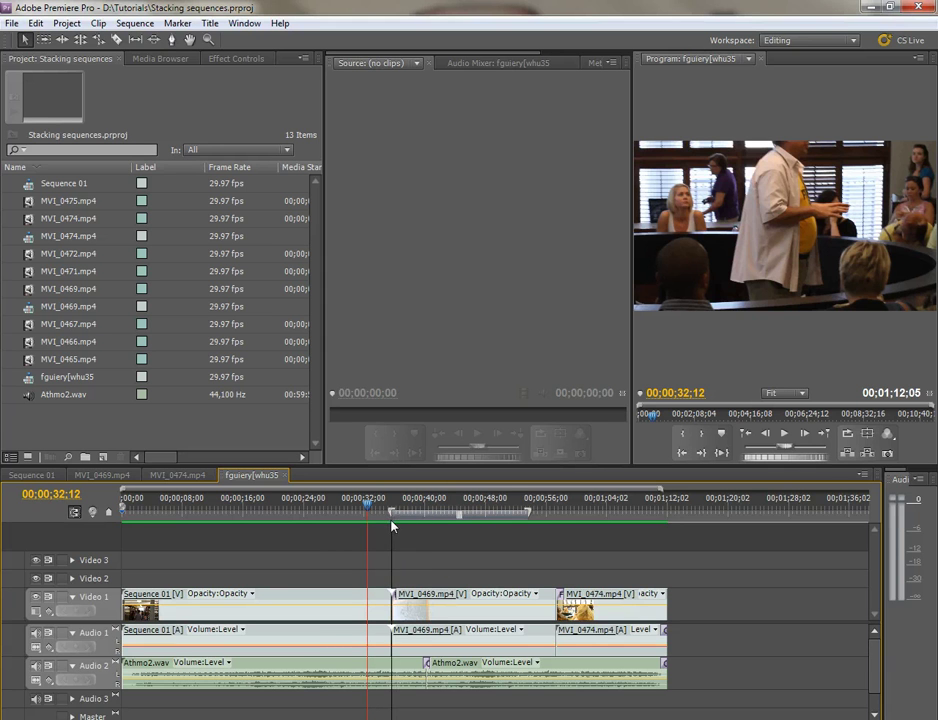
drag(534, 516, 557, 516)
click(479, 520)
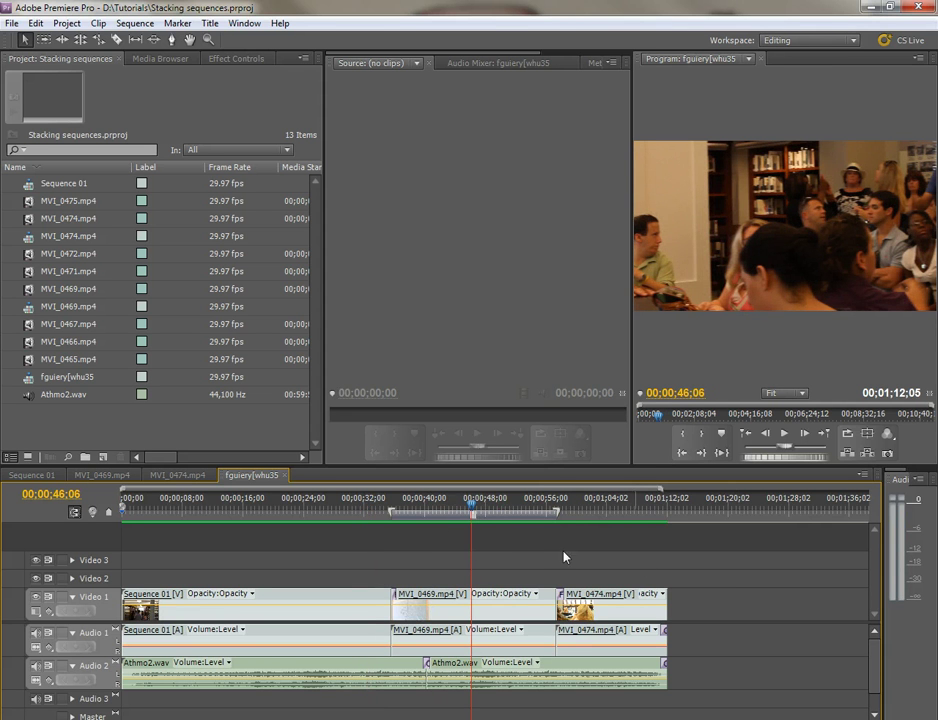
Bring up the Export Settings dialog through File > Export > Media, exporting H.264 to fguiery[whu35_1.mp4.
click(13, 24)
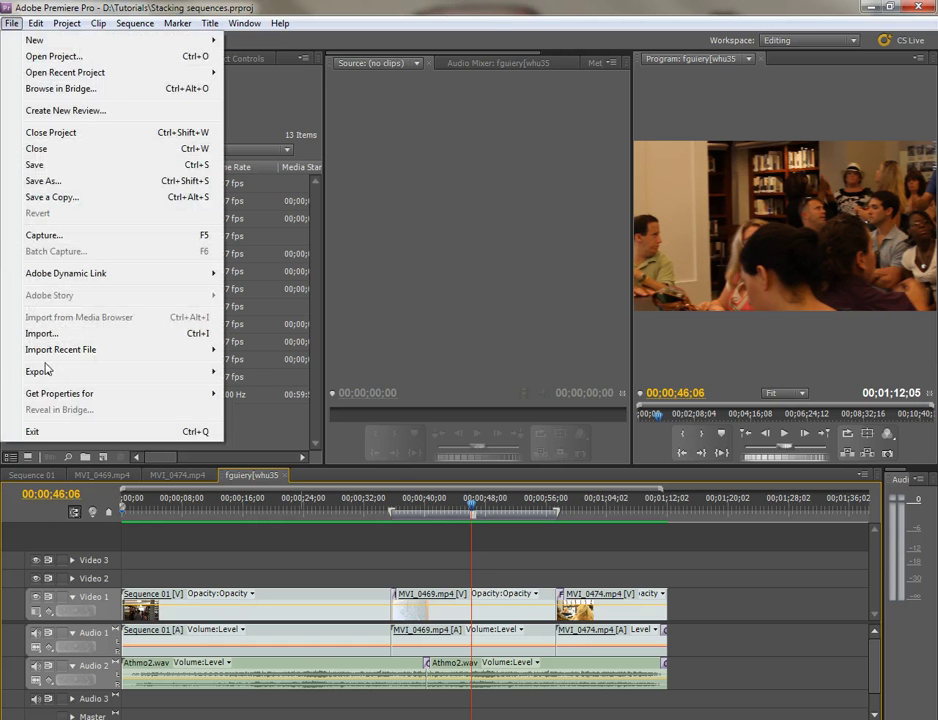
mouse_move(46, 371)
click(258, 372)
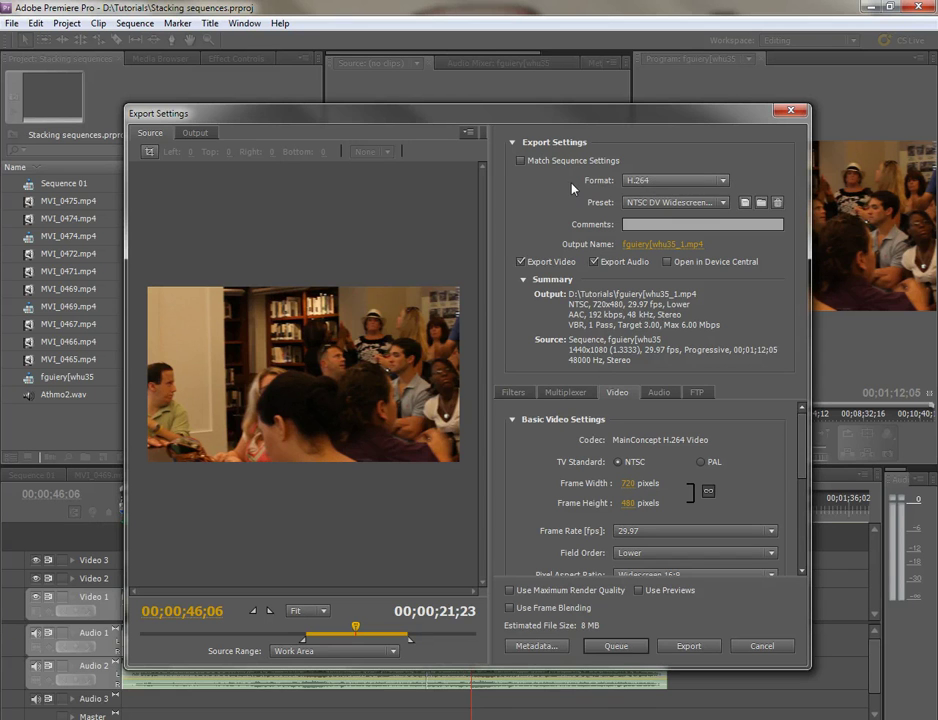
Apply the HDTV 1080p 29.97 High Quality (1920x1080) preset and set Source Range to Work Area, about 83 MB.
click(665, 202)
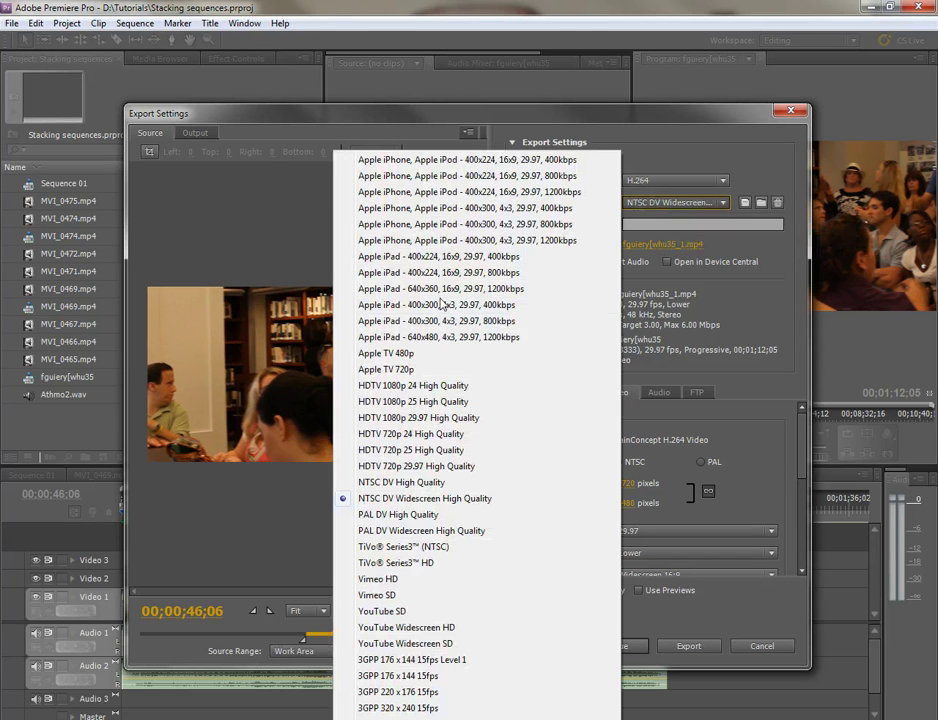
click(411, 417)
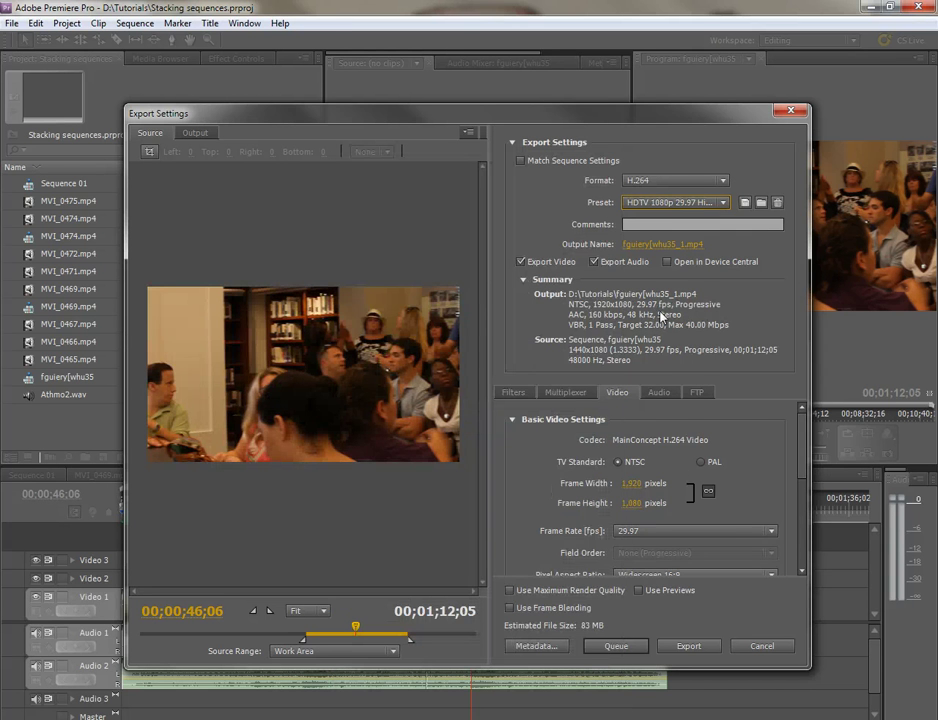
click(370, 651)
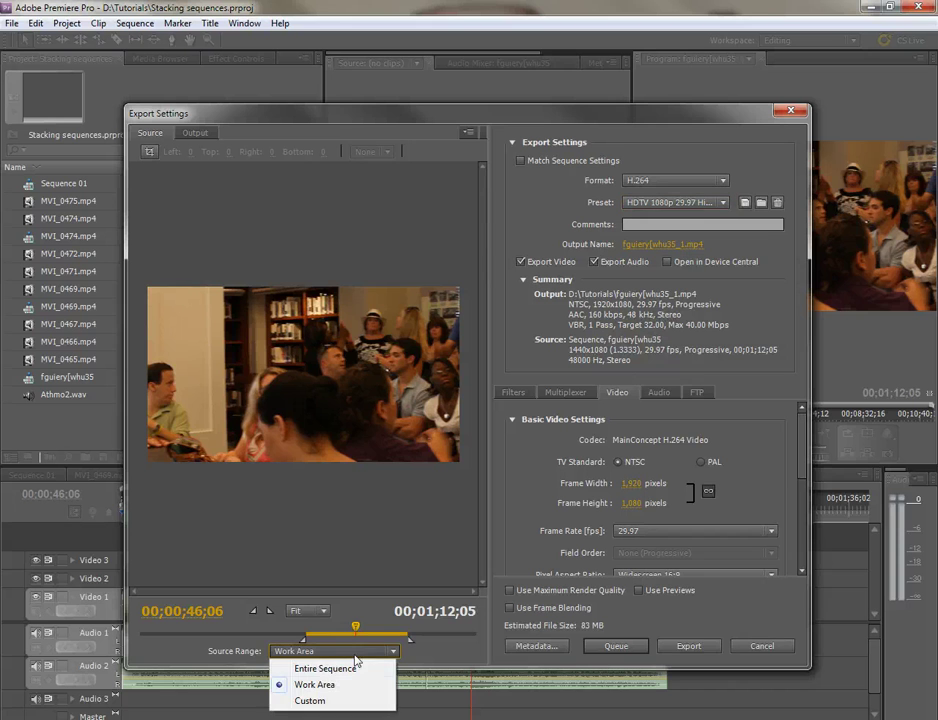
click(314, 668)
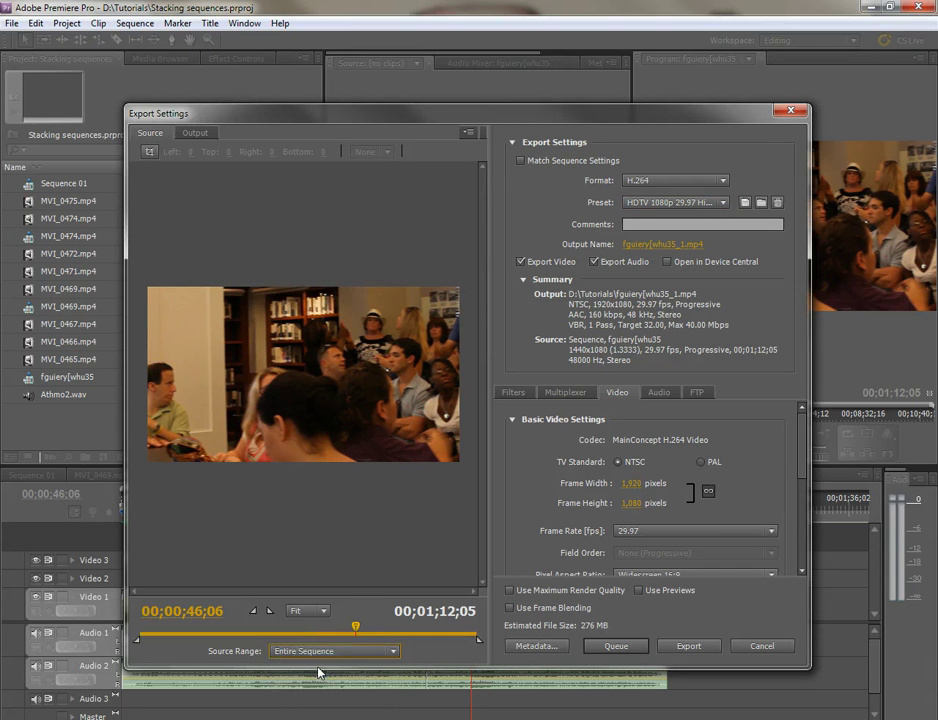
click(322, 651)
click(325, 685)
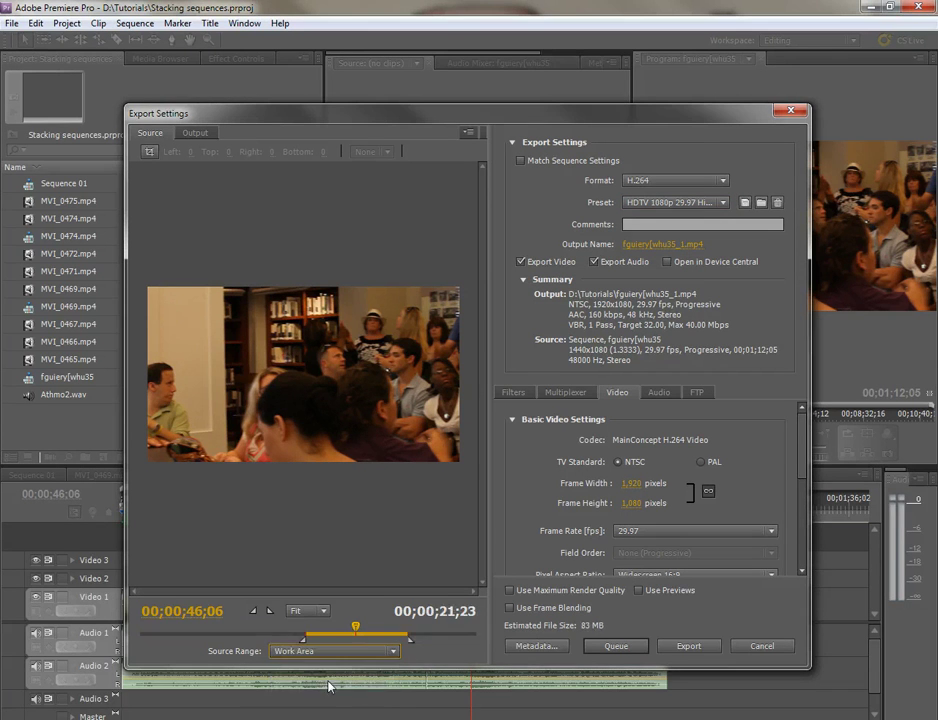